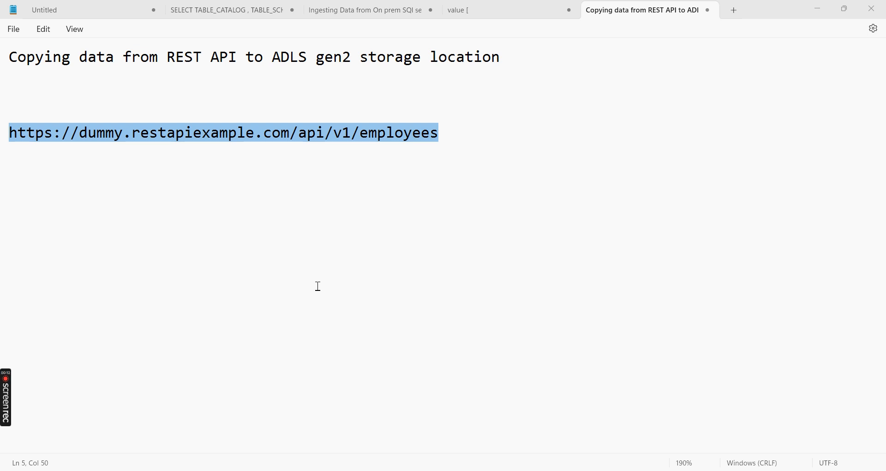
pyautogui.click(455, 134)
pyautogui.moveTo(453, 132); pyautogui.dragTo(14, 137)
pyautogui.hotkey('ctrl', 'c')
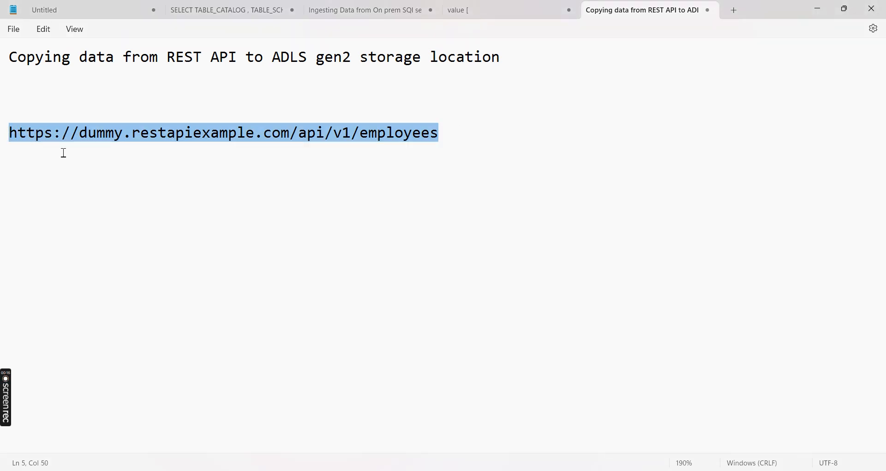
pyautogui.click(511, 434)
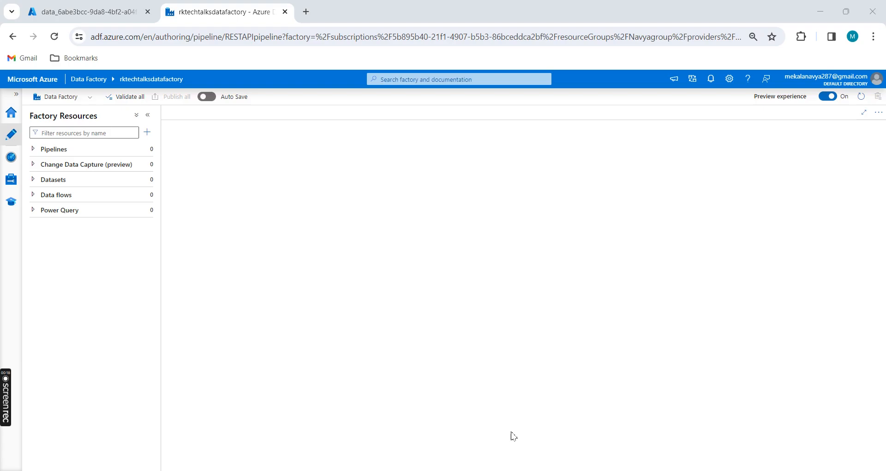
pyautogui.click(303, 9)
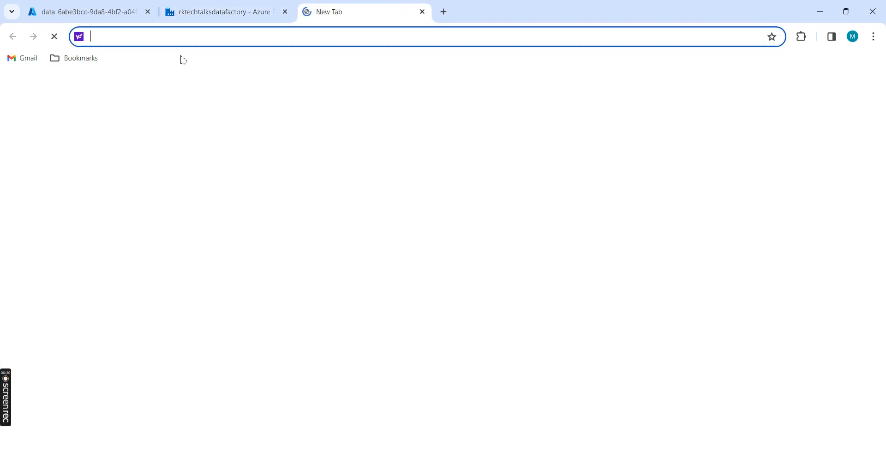
pyautogui.hotkey('ctrl', 'v')
pyautogui.press('Return')
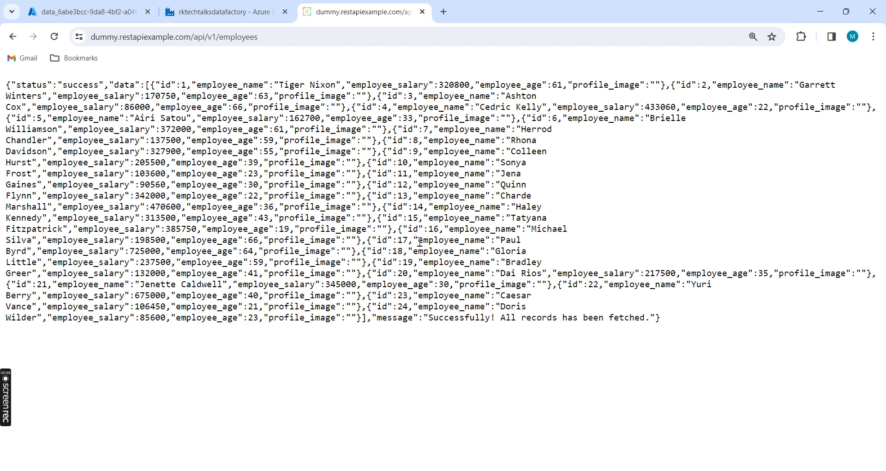
# Examine the JSON response's structure, including the data array and each employee record's id, name, salary, age and profile image fields.
pyautogui.tripleClick(124, 86)
pyautogui.click(151, 87)
pyautogui.doubleClick(365, 318)
pyautogui.click(194, 117)
pyautogui.moveTo(151, 86); pyautogui.dragTo(178, 86)
pyautogui.doubleClick(231, 86)
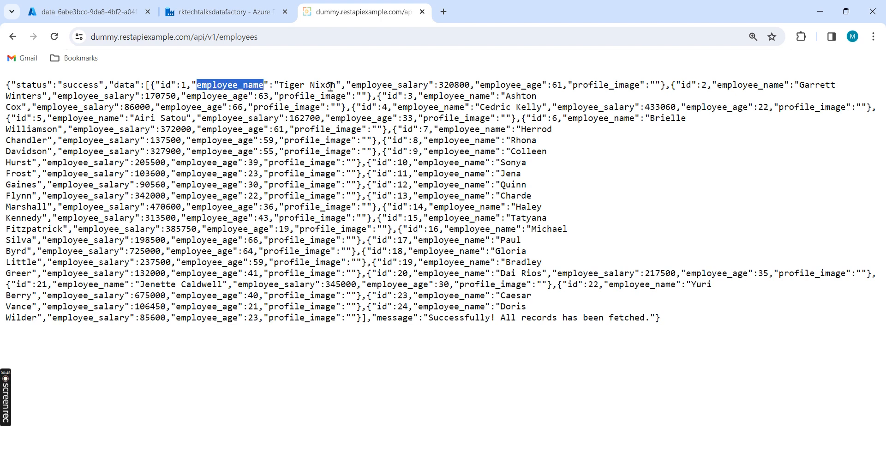
pyautogui.doubleClick(379, 86)
pyautogui.doubleClick(523, 86)
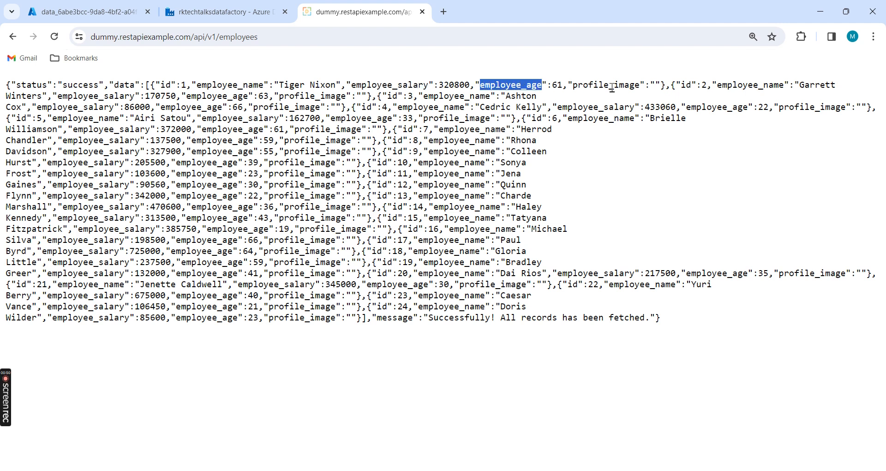
pyautogui.doubleClick(617, 85)
pyautogui.click(602, 165)
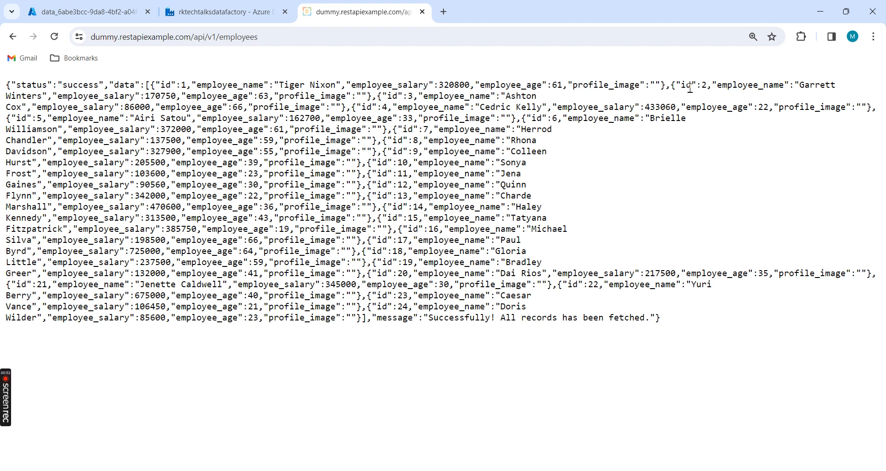
pyautogui.doubleClick(742, 86)
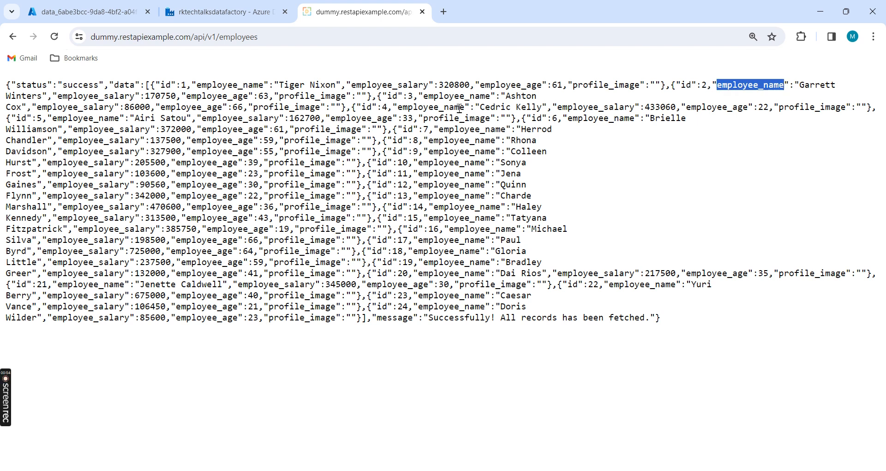
pyautogui.doubleClick(36, 97)
pyautogui.doubleClick(92, 98)
pyautogui.click(214, 103)
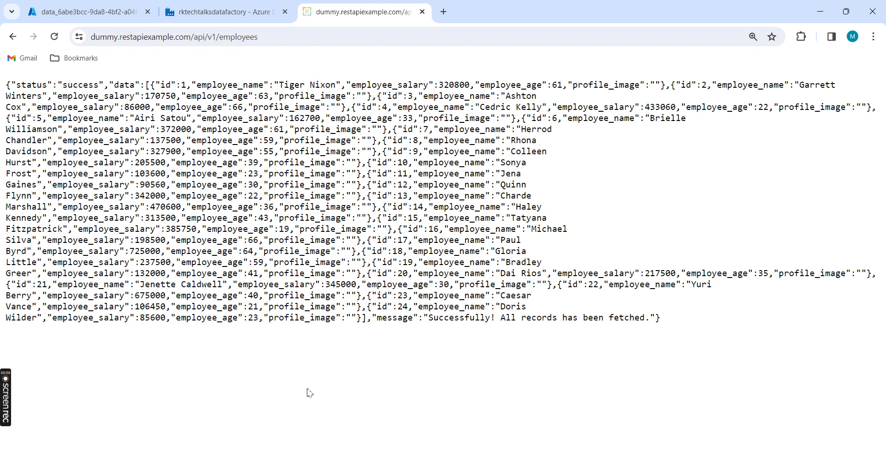
pyautogui.moveTo(663, 317); pyautogui.dragTo(10, 84)
pyautogui.click(212, 193)
# Close the open blob in the Azure portal and delete the existing data file from the landing container.
pyautogui.click(81, 8)
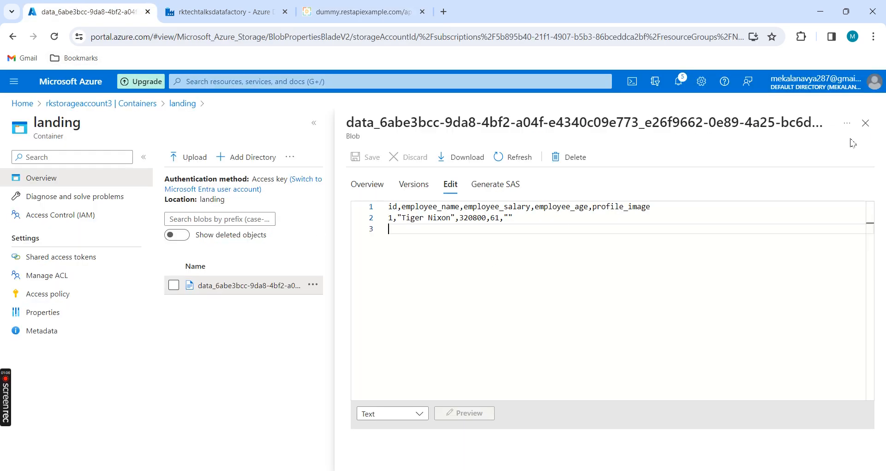
pyautogui.click(866, 123)
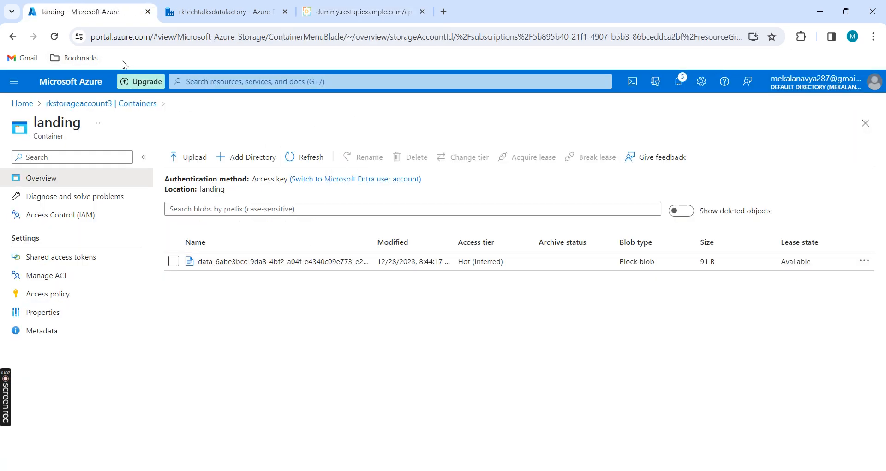
pyautogui.click(221, 10)
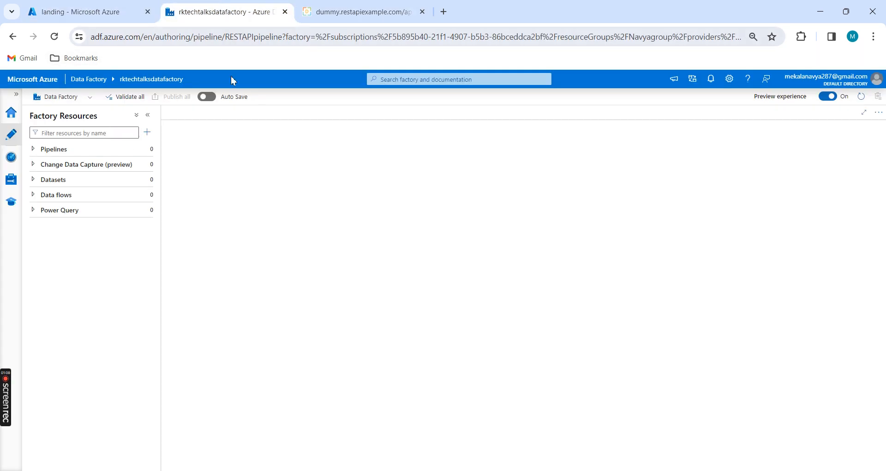
pyautogui.click(85, 5)
pyautogui.click(174, 261)
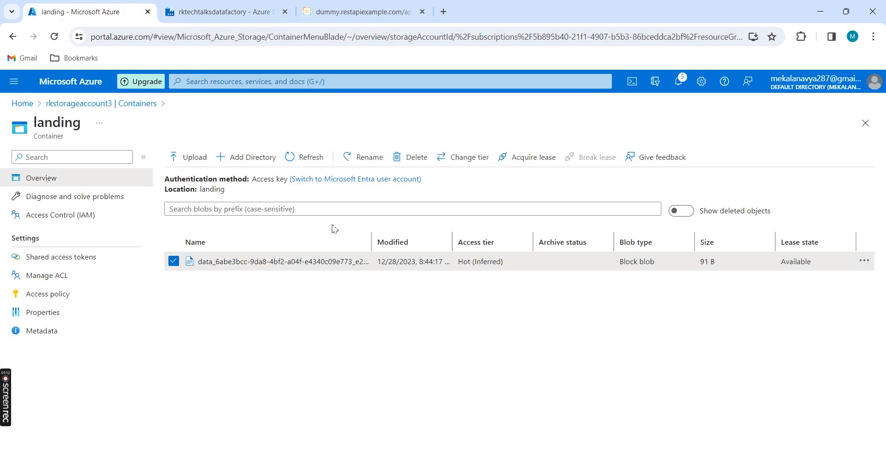
pyautogui.click(407, 157)
pyautogui.click(190, 237)
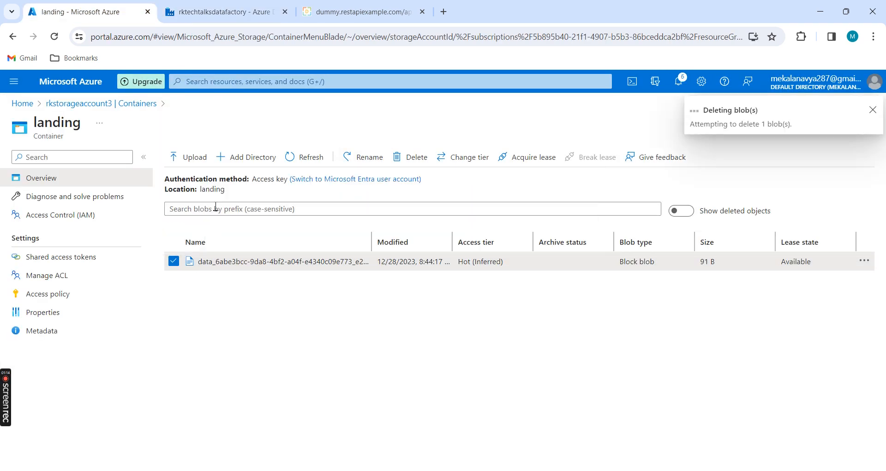
# Create a new pipeline in the data factory and name it RESTAPIpipeline.
pyautogui.click(197, 11)
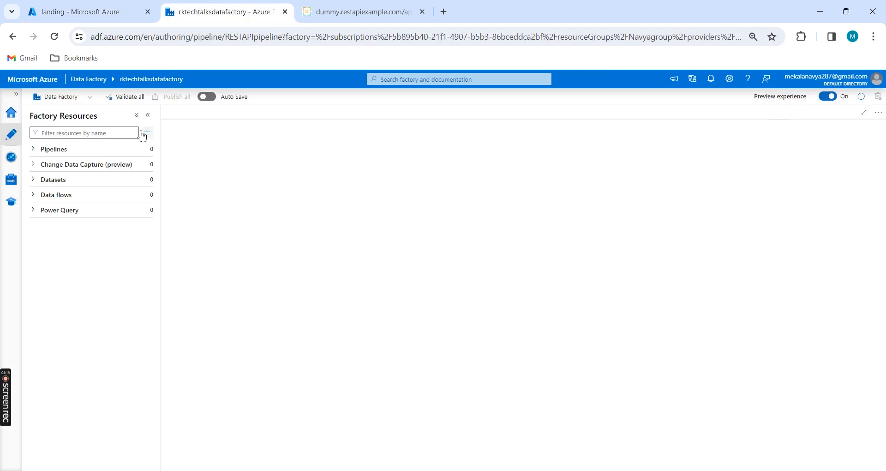
pyautogui.click(146, 149)
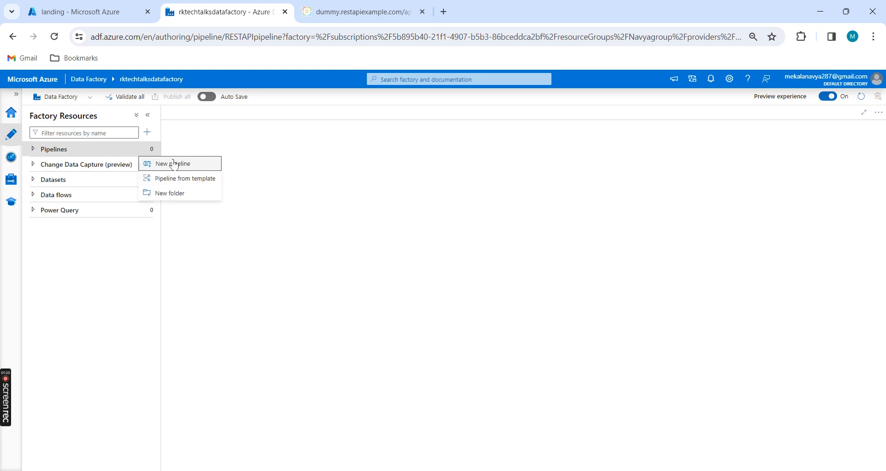
pyautogui.click(172, 164)
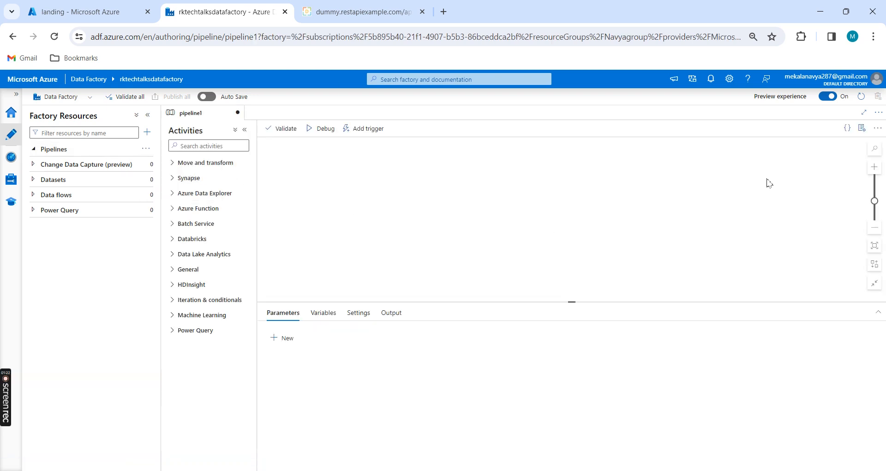
pyautogui.moveTo(780, 196); pyautogui.dragTo(758, 197)
pyautogui.press('BackSpace')
pyautogui.write('RESTAPIpipeline')
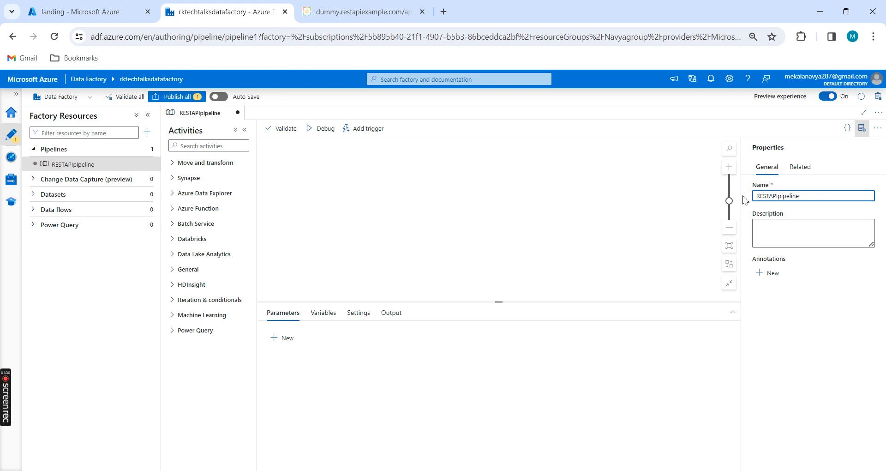
# Add a Copy data activity to the pipeline canvas and rename it "Copy data".
pyautogui.click(429, 208)
pyautogui.click(212, 145)
pyautogui.write('copy')
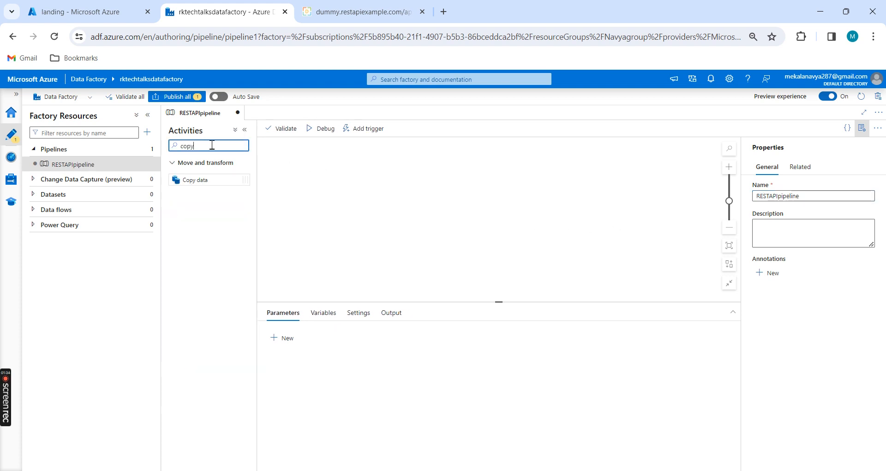
pyautogui.moveTo(204, 180); pyautogui.dragTo(411, 276)
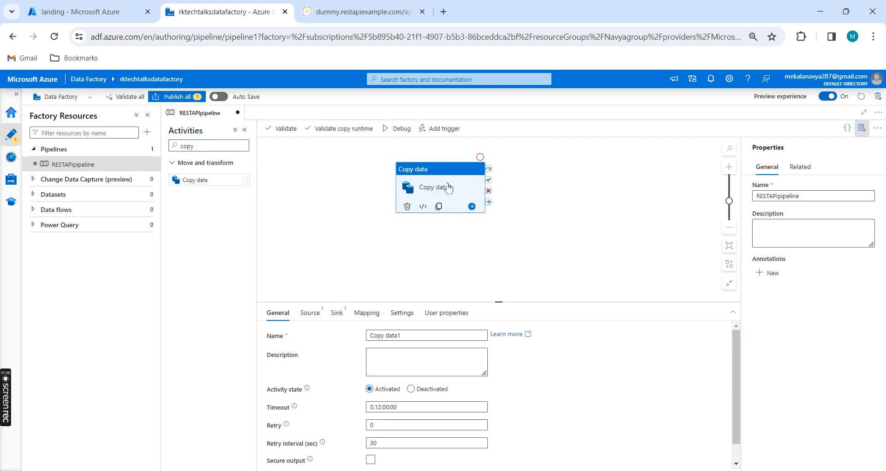
pyautogui.click(424, 335)
pyautogui.press('BackSpace')
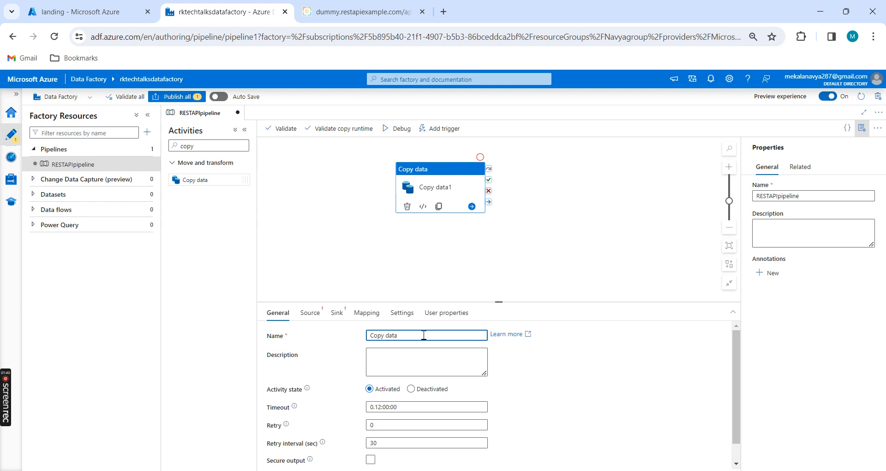
# Start a new source dataset for the copy activity using the REST data store.
pyautogui.click(311, 313)
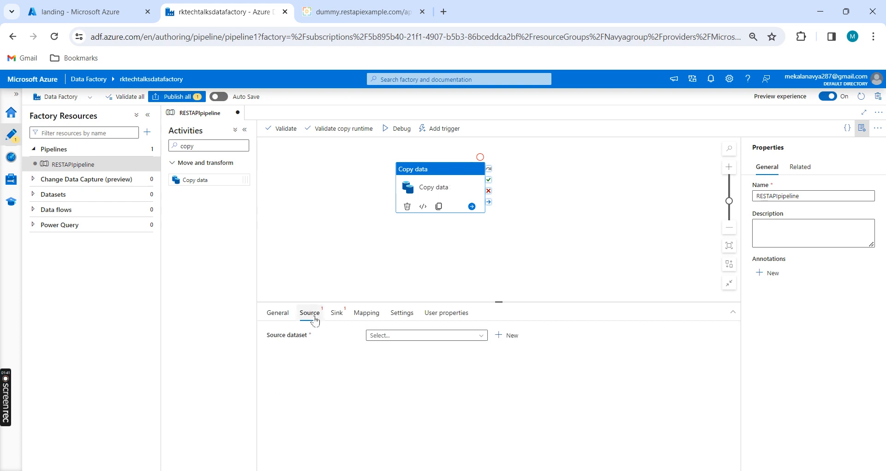
pyautogui.click(523, 339)
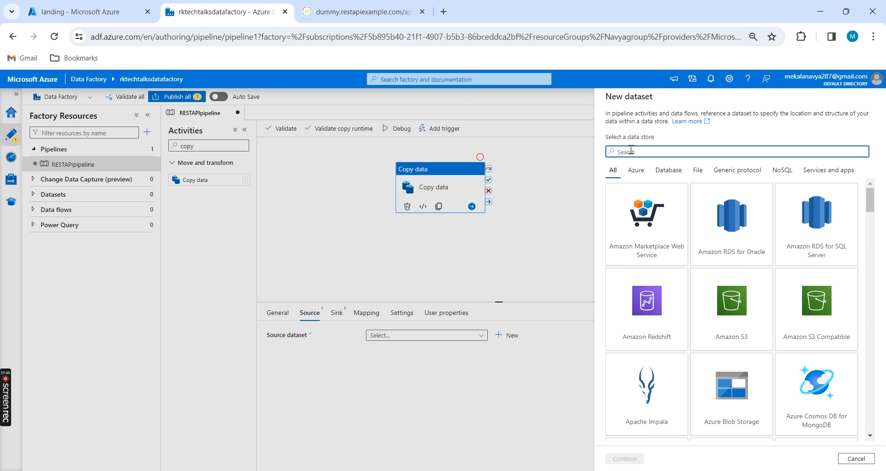
pyautogui.write('REST')
pyautogui.click(735, 237)
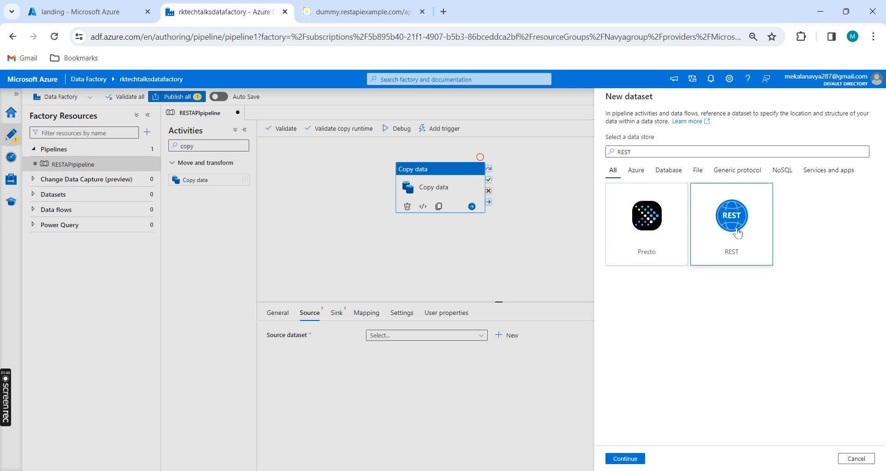
pyautogui.click(625, 458)
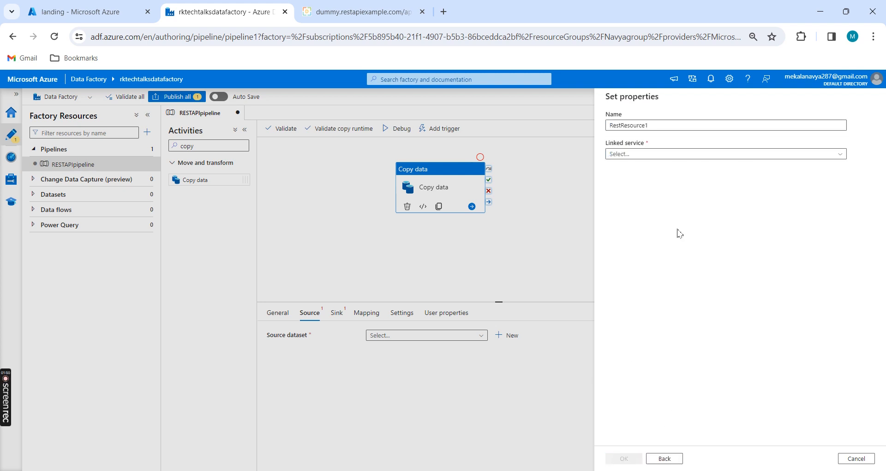
pyautogui.click(640, 156)
pyautogui.click(621, 184)
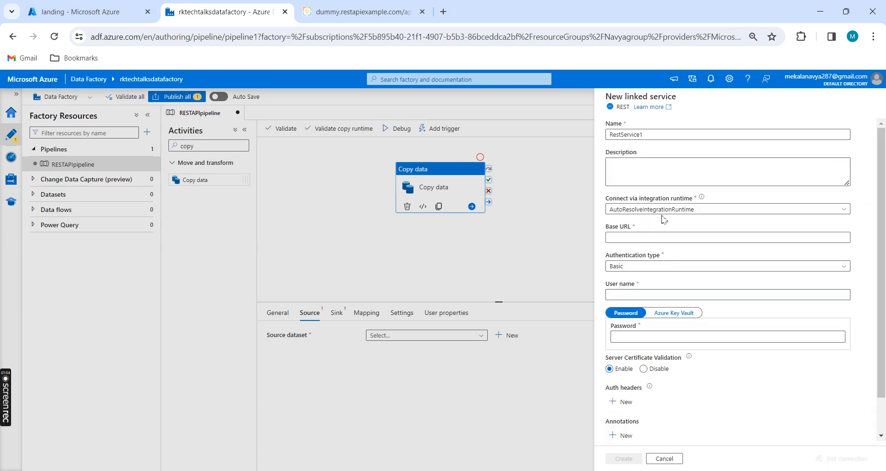
pyautogui.click(658, 238)
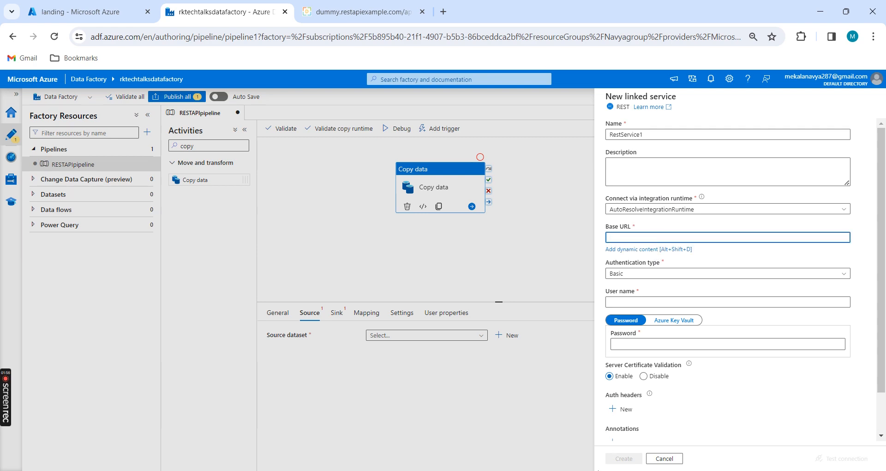
pyautogui.hotkey('alt', 'Tab')
pyautogui.click(440, 134)
pyautogui.moveTo(439, 134); pyautogui.dragTo(10, 141)
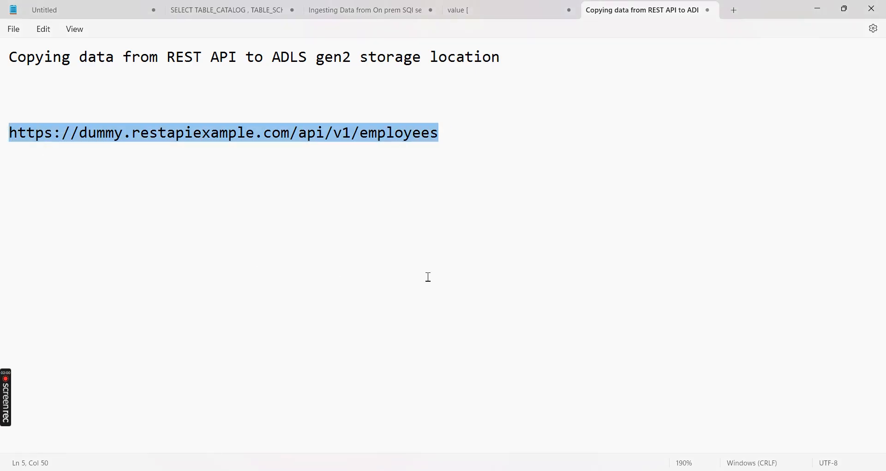
pyautogui.hotkey('alt', 'Tab')
pyautogui.write('https://dummy.restapiexample.com/api/v1/employees')
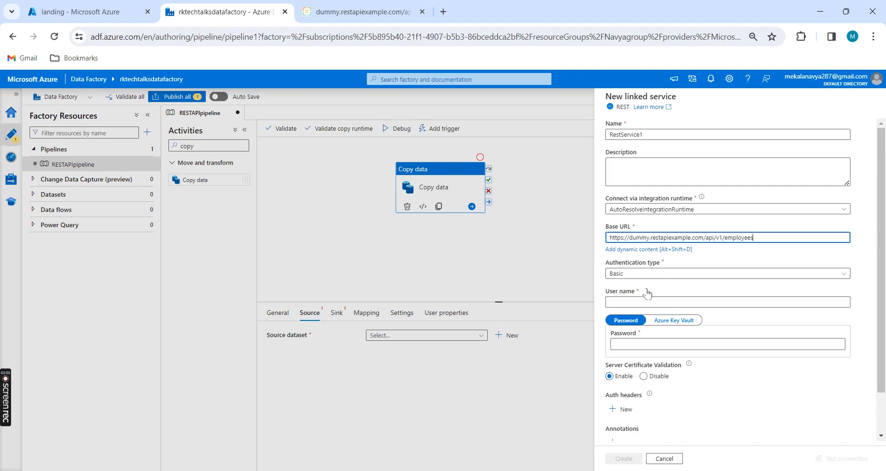
# Set the authentication type to Anonymous, test the connection, and create the linked service and its REST source dataset.
pyautogui.click(645, 276)
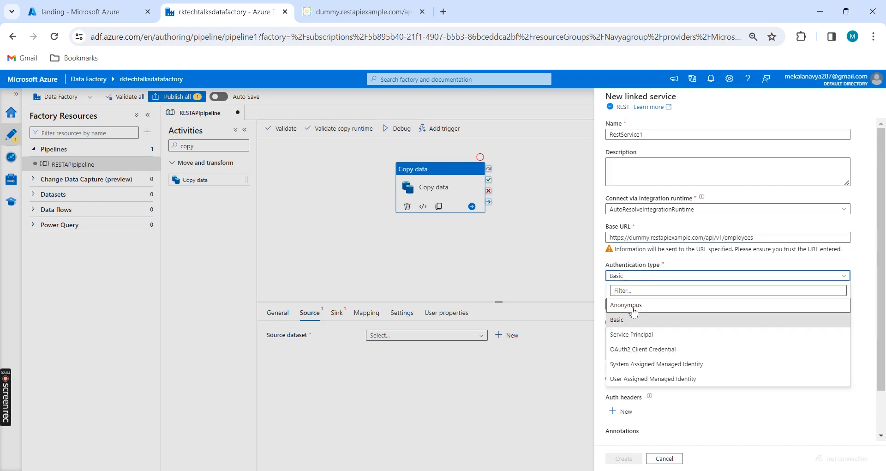
pyautogui.click(642, 305)
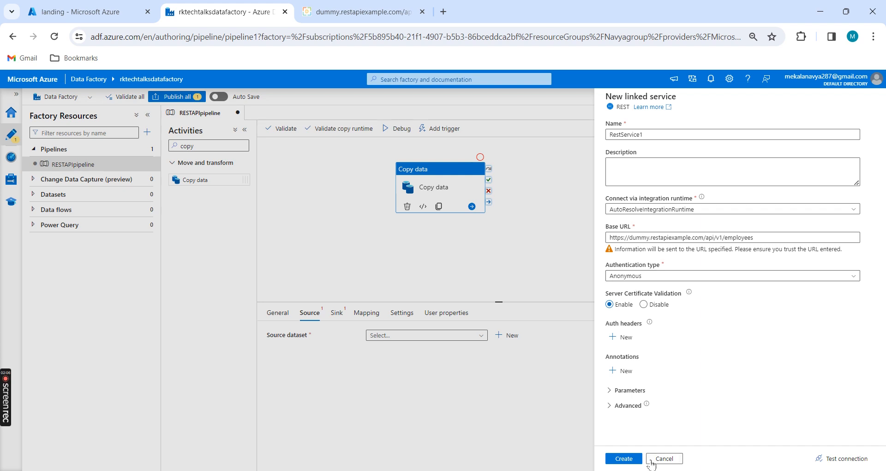
pyautogui.click(841, 461)
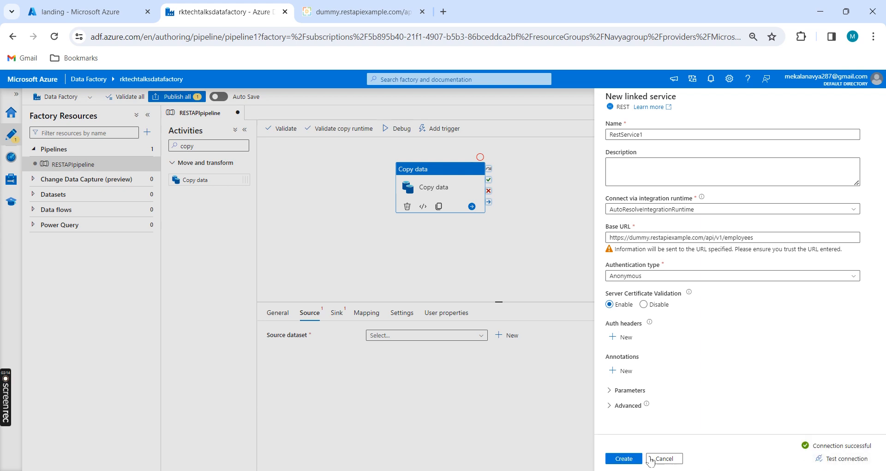
pyautogui.click(625, 459)
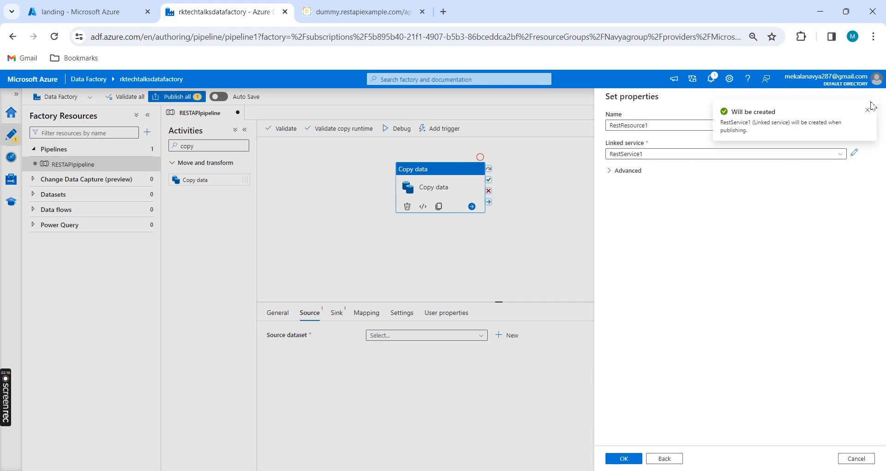
pyautogui.click(624, 458)
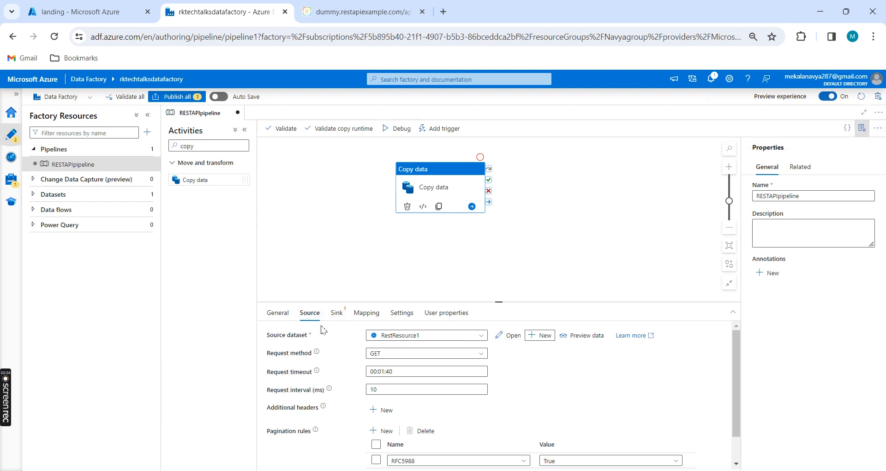
# Start a new sink dataset for the copy activity using Azure Data Lake Storage Gen2 with the DelimitedText format.
pyautogui.click(337, 313)
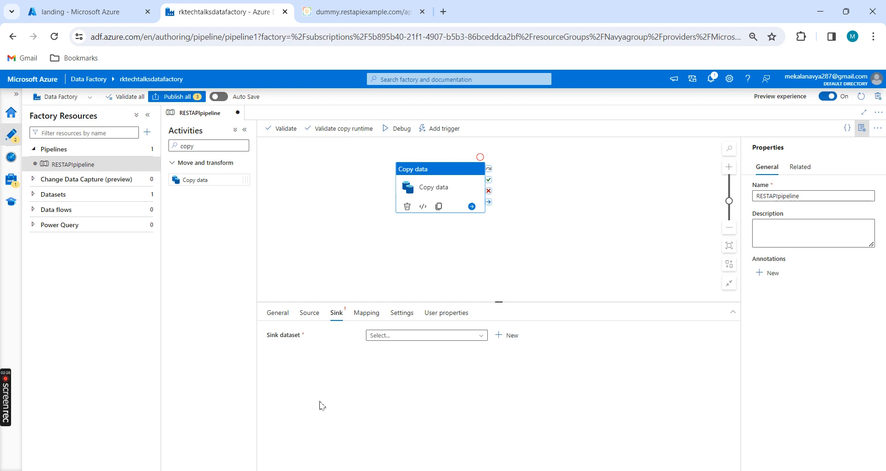
pyautogui.click(508, 335)
pyautogui.click(630, 152)
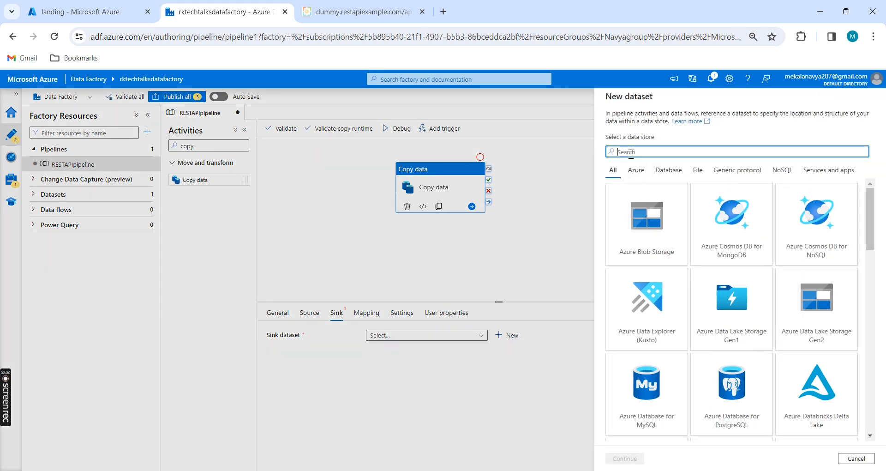
pyautogui.write('gen')
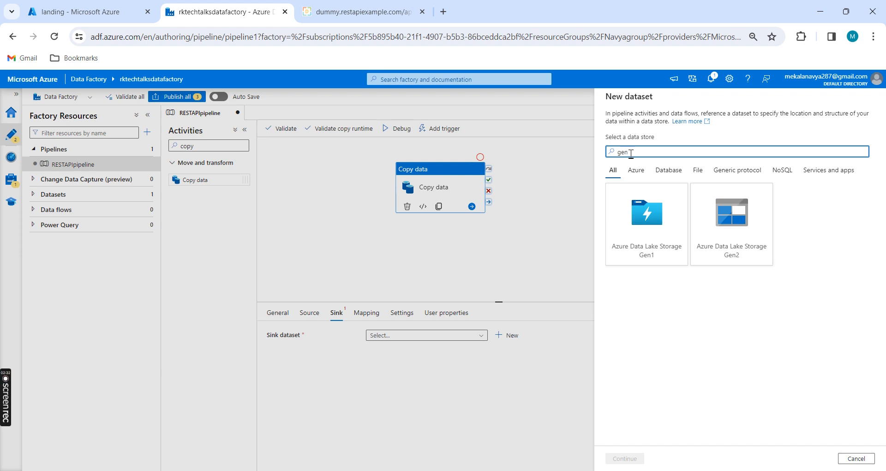
pyautogui.click(739, 235)
pyautogui.click(626, 459)
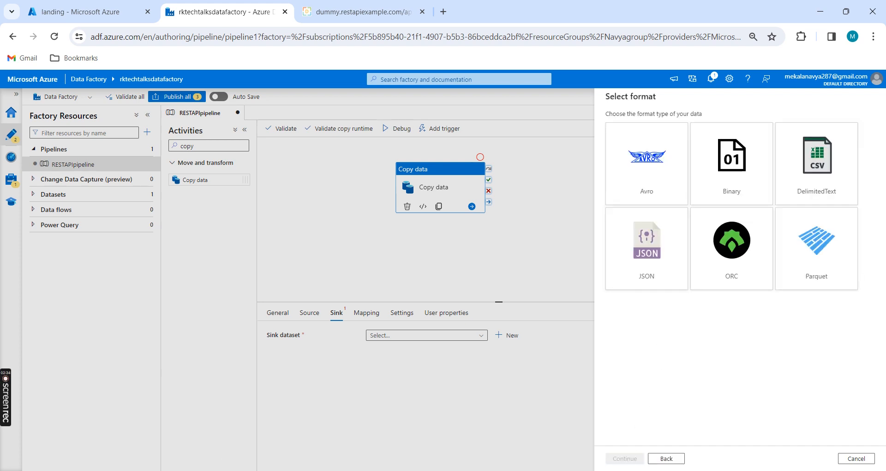
pyautogui.click(827, 175)
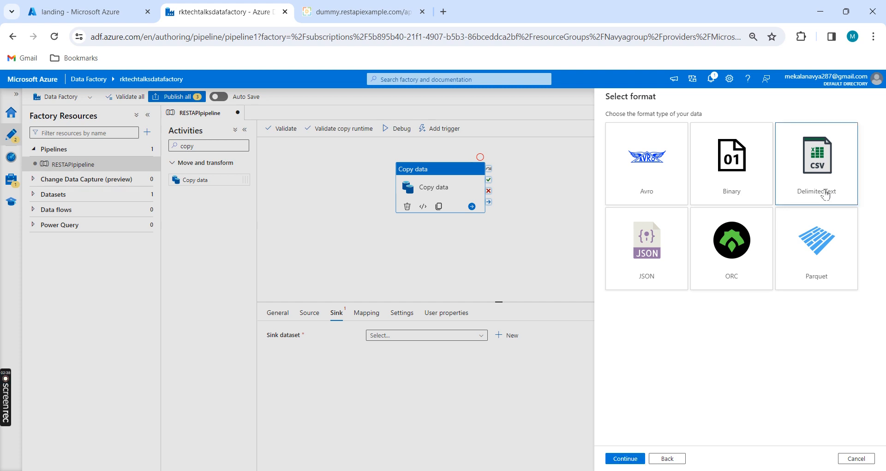
pyautogui.click(627, 459)
# Name the sink dataset Sinkdataset and select the AzureDataLakeStorage linked service.
pyautogui.moveTo(659, 126); pyautogui.dragTo(584, 136)
pyautogui.press('BackSpace')
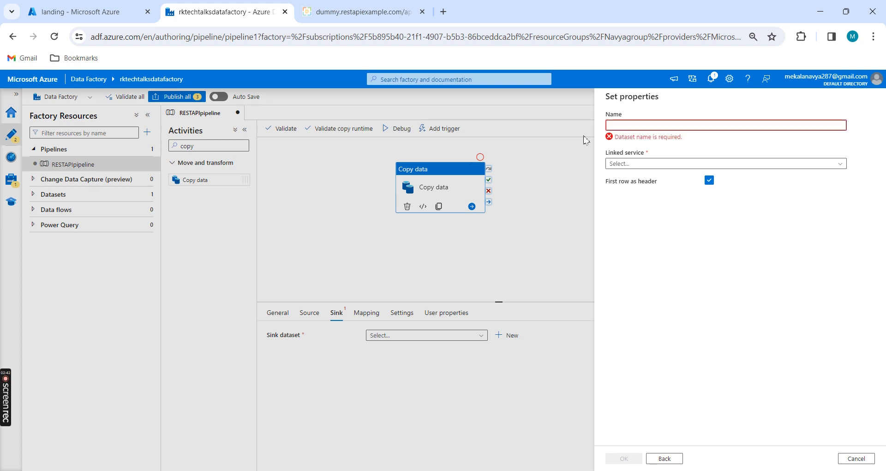
pyautogui.write('Sinkdatas')
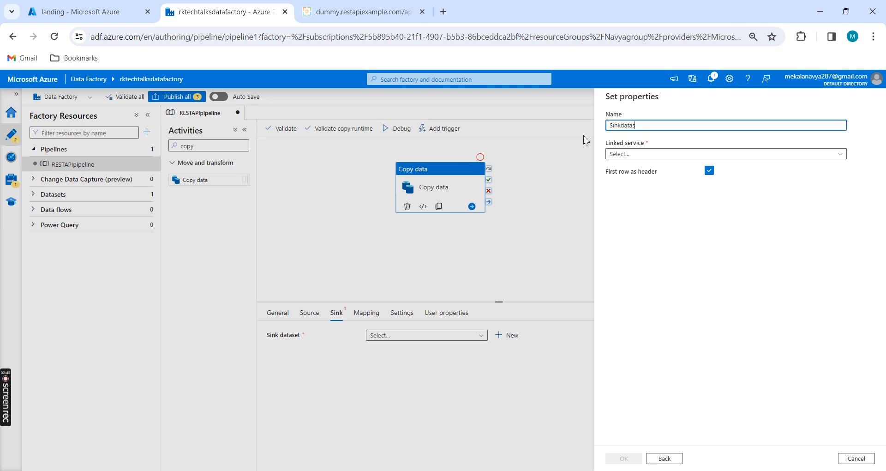
pyautogui.write('et')
pyautogui.click(649, 155)
pyautogui.click(651, 198)
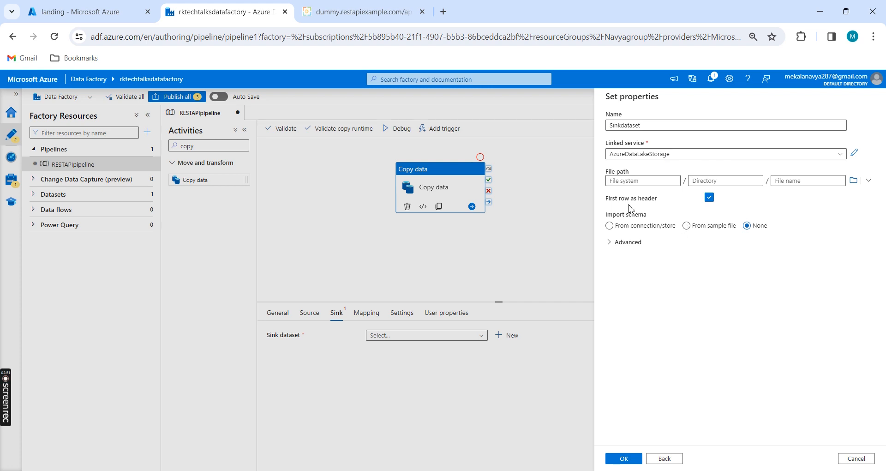
# Set the sink dataset's file path to the landing container and create the dataset.
pyautogui.click(854, 180)
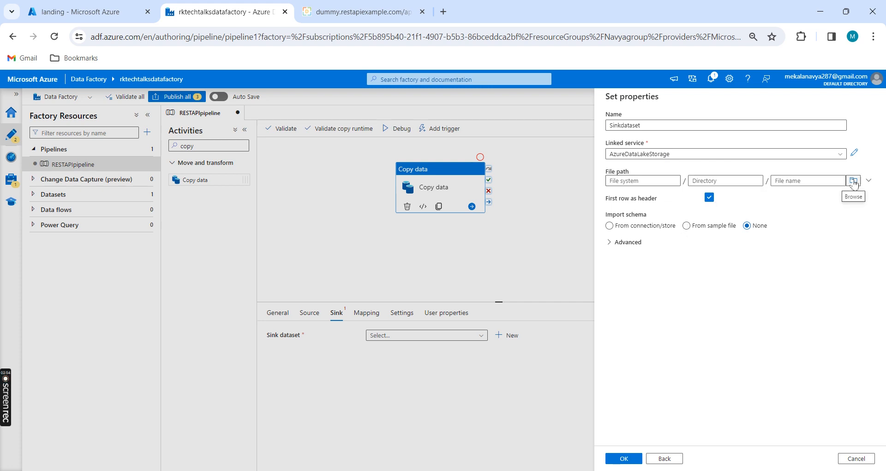
pyautogui.click(631, 147)
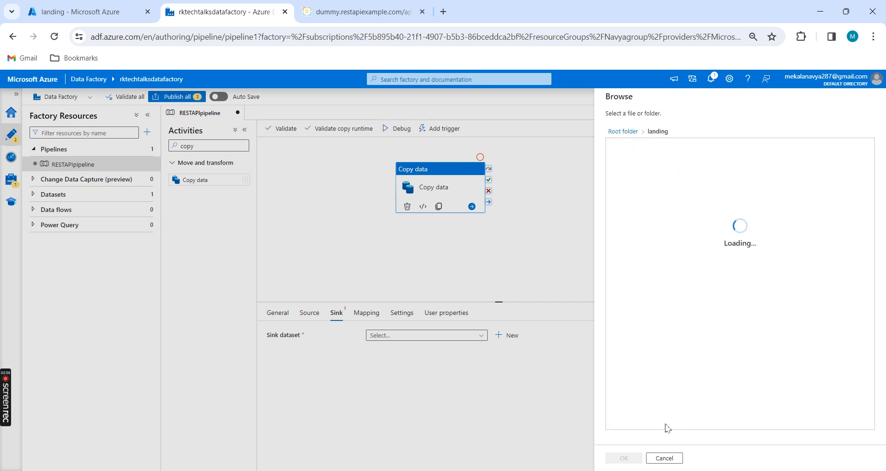
pyautogui.click(629, 460)
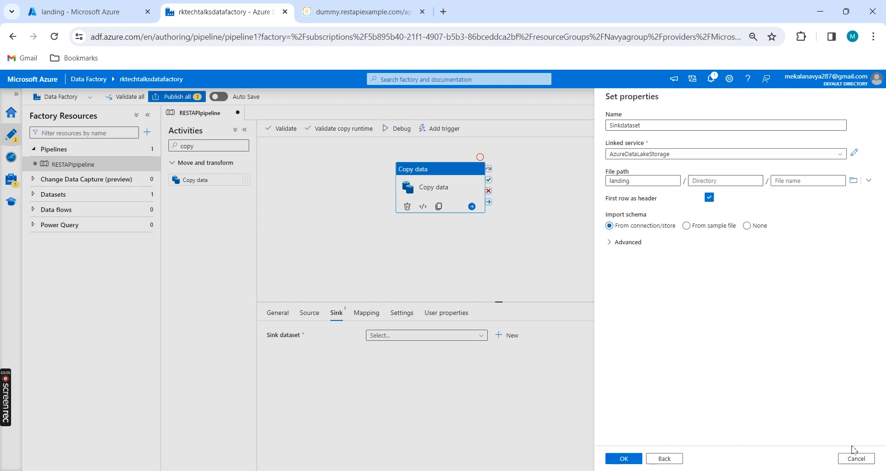
pyautogui.click(635, 458)
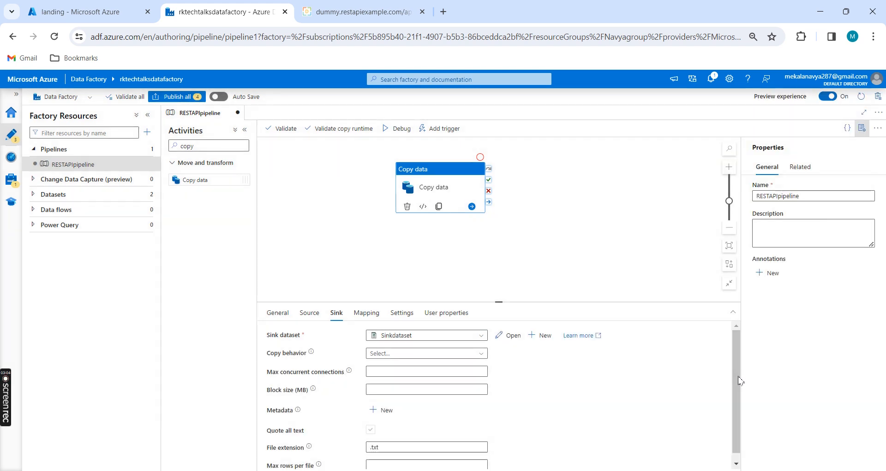
# Import the schemas in the Copy data activity's mapping and set the collection reference to the data array.
pyautogui.click(513, 239)
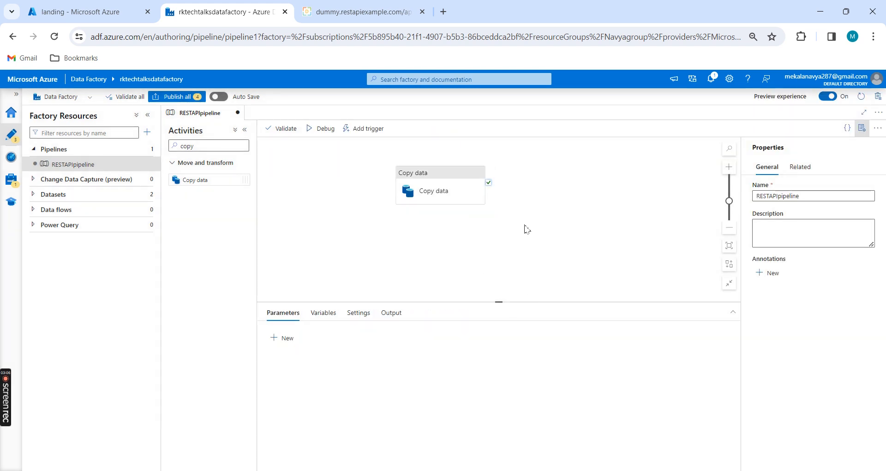
pyautogui.click(441, 186)
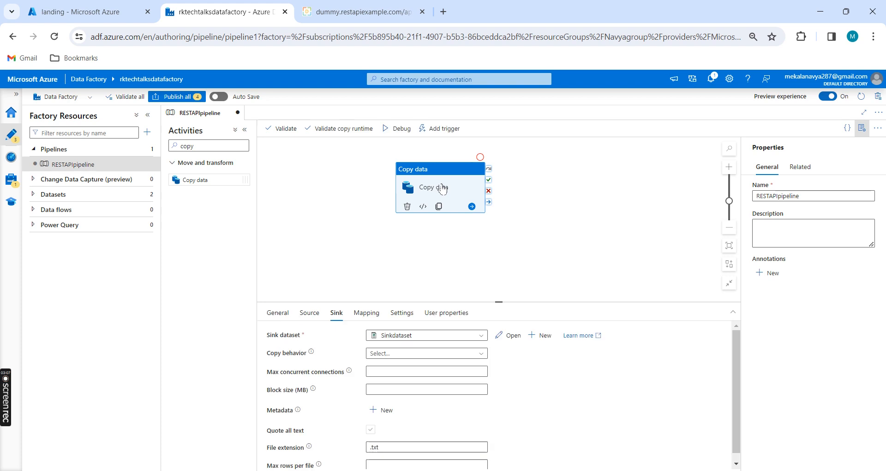
pyautogui.click(368, 314)
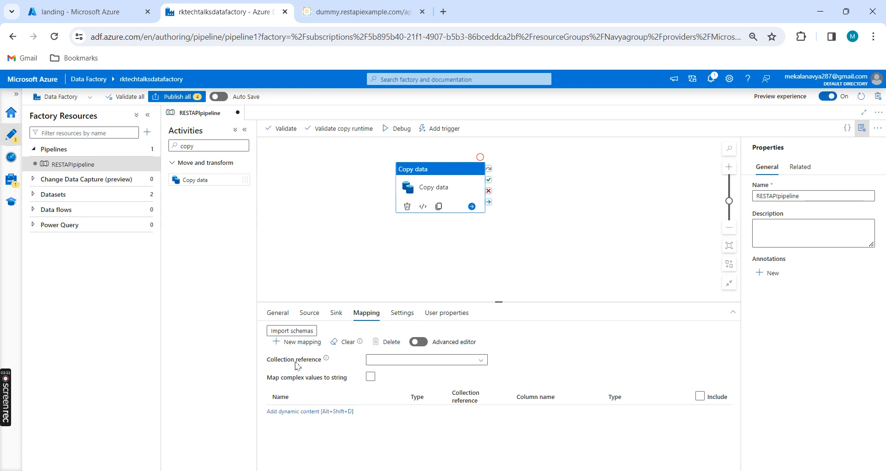
pyautogui.click(483, 362)
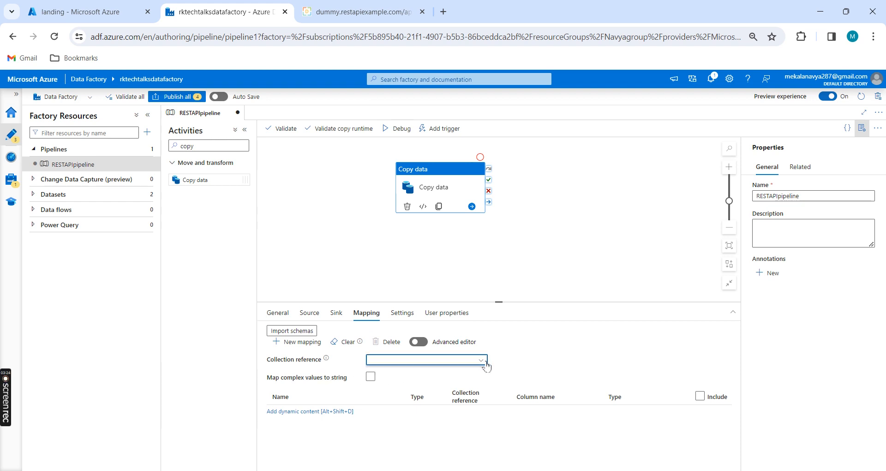
pyautogui.click(483, 362)
pyautogui.click(301, 331)
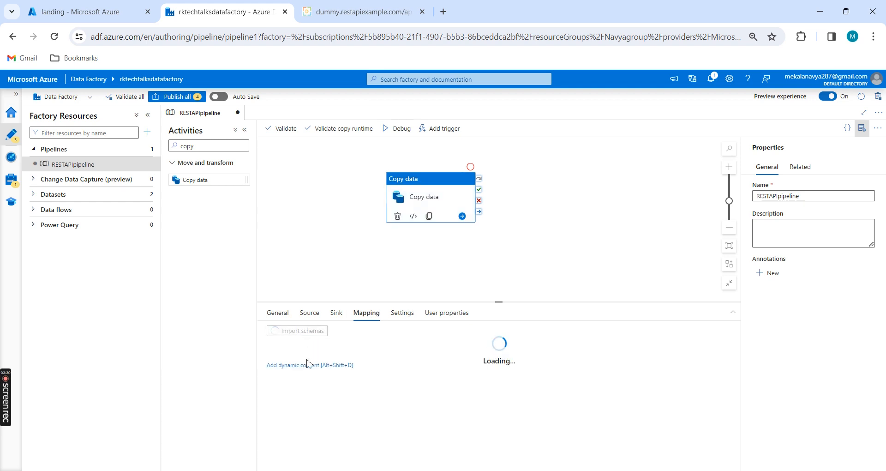
pyautogui.click(485, 364)
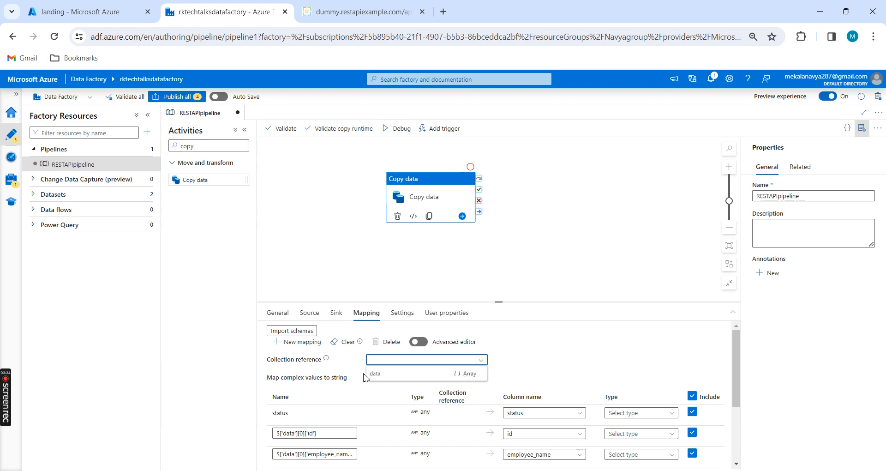
pyautogui.click(462, 375)
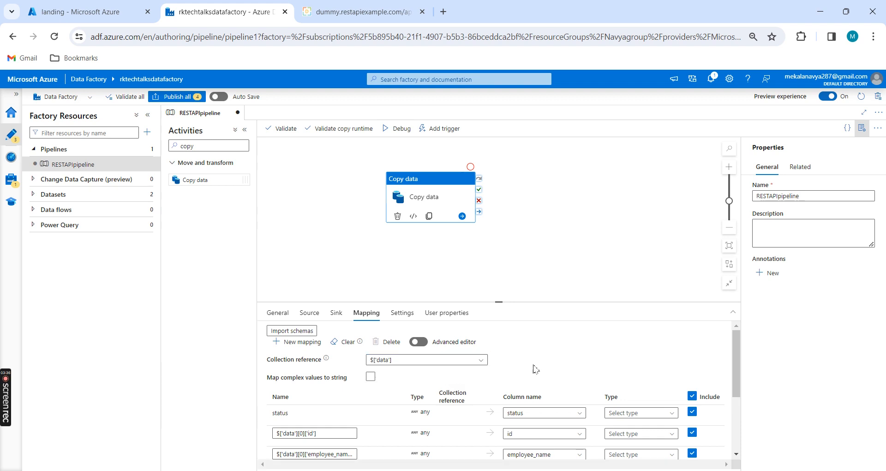
# Review the mapped columns and re-import the schemas using the data collection reference.
pyautogui.scroll(-3, 538, 356)
pyautogui.scroll(3, 538, 357)
pyautogui.scroll(-3, 539, 359)
pyautogui.scroll(5, 540, 364)
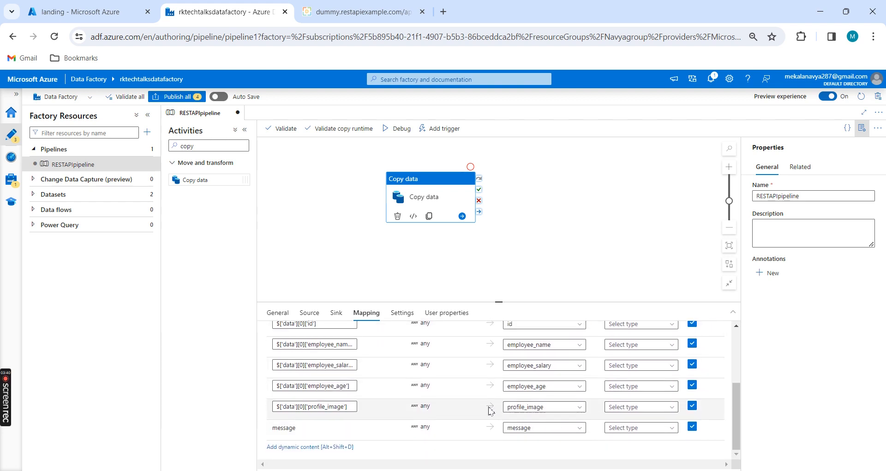
pyautogui.click(302, 331)
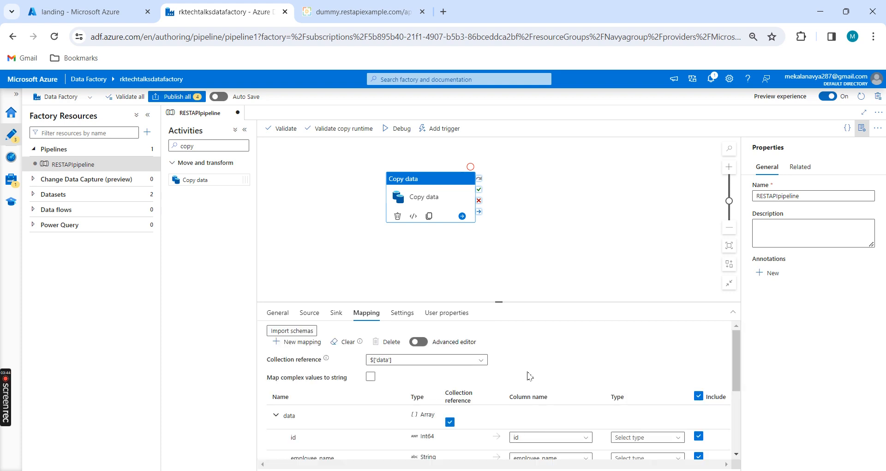
# Enlarge the mapping area and delete the status and message columns from the mapping.
pyautogui.moveTo(500, 303); pyautogui.dragTo(500, 241)
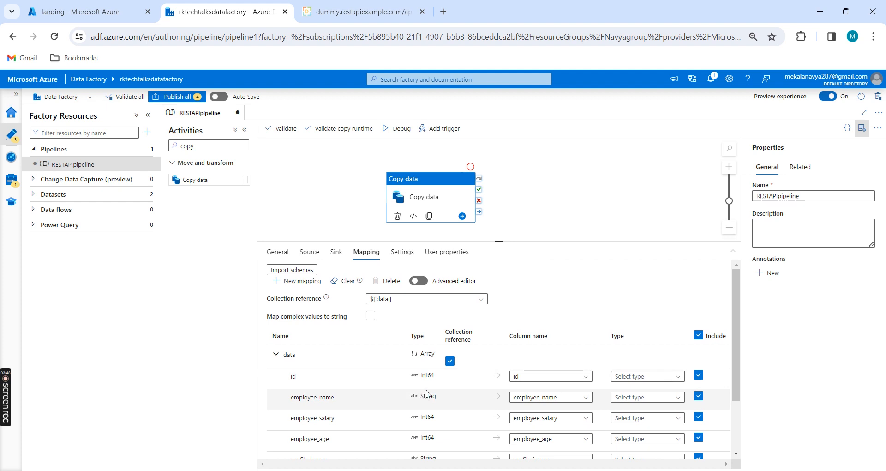
pyautogui.scroll(-2, 342, 358)
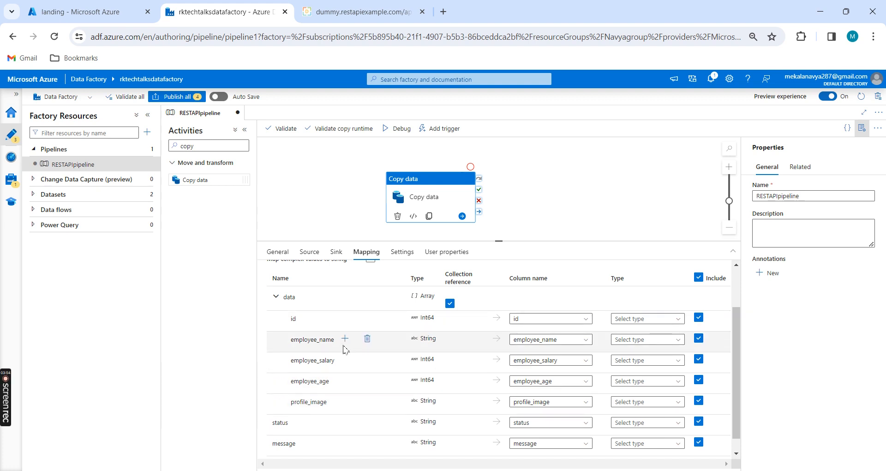
pyautogui.scroll(2, 288, 355)
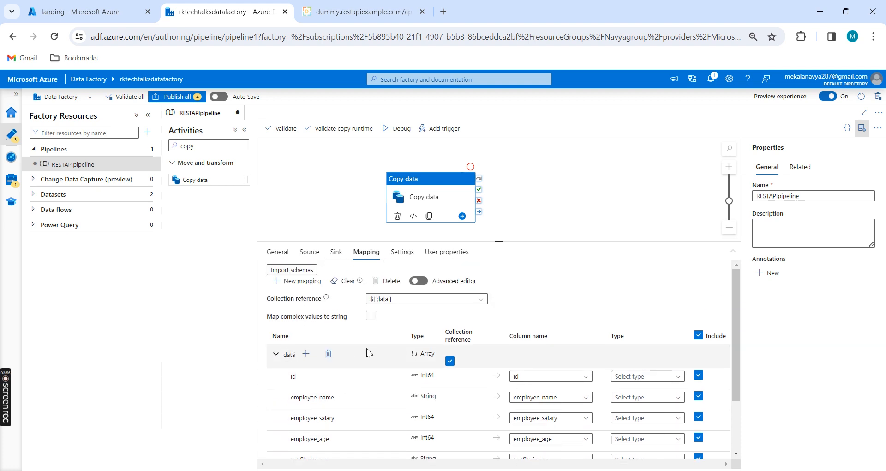
pyautogui.scroll(-2, 300, 360)
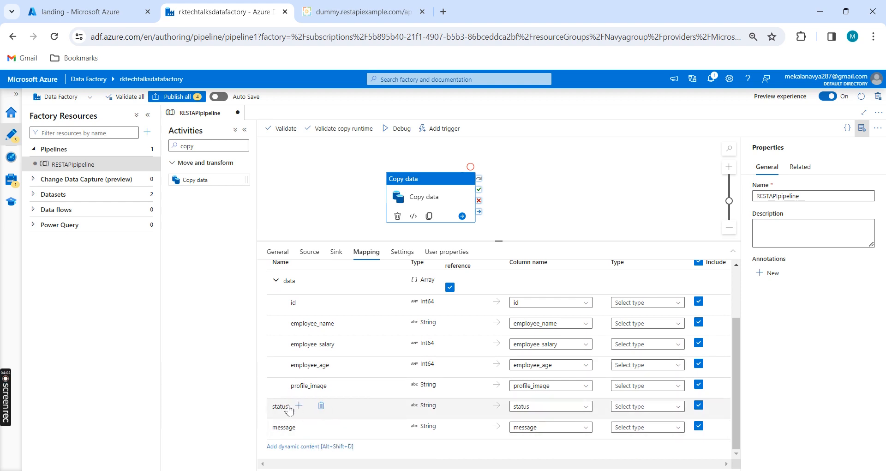
pyautogui.click(329, 405)
pyautogui.click(329, 427)
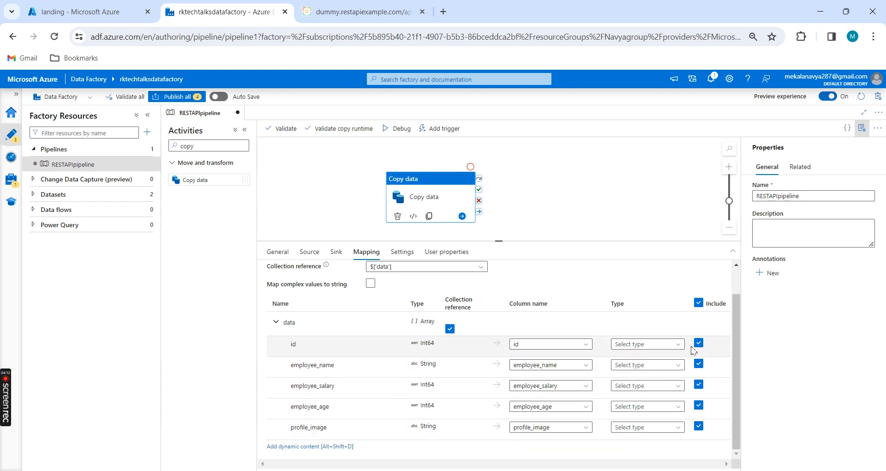
# Examine the destination data types offered for the id column in the mapping.
pyautogui.click(677, 344)
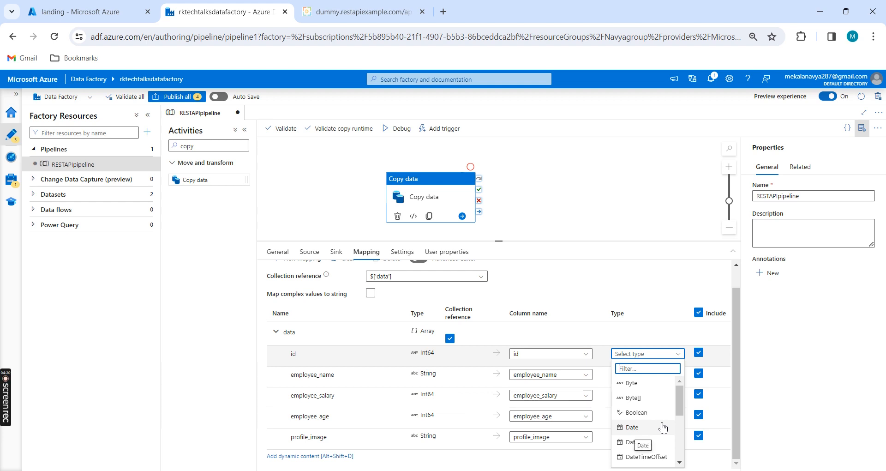
pyautogui.scroll(-3, 664, 426)
pyautogui.scroll(3, 664, 427)
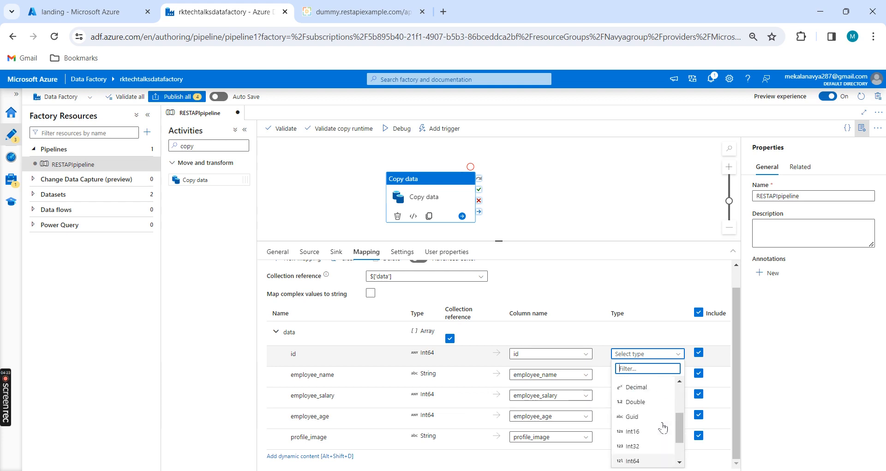
pyautogui.click(643, 288)
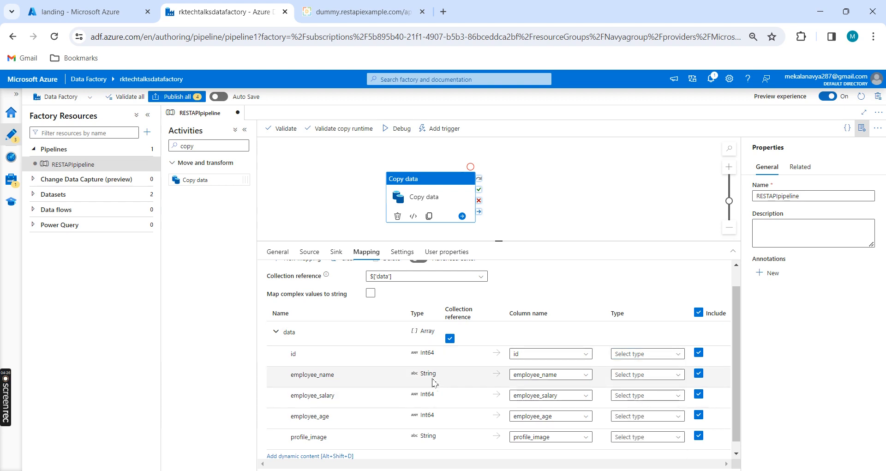
pyautogui.scroll(2, 445, 386)
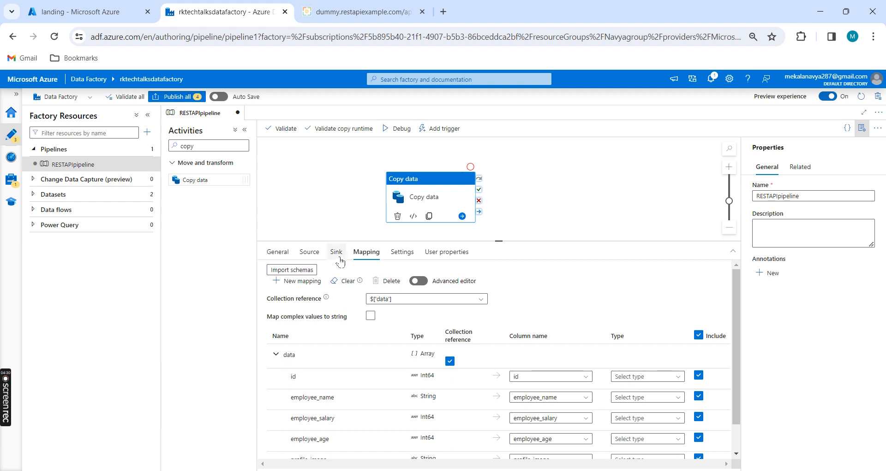
# Run the pipeline in debug mode and inspect the Copy data activity's run details.
pyautogui.click(582, 180)
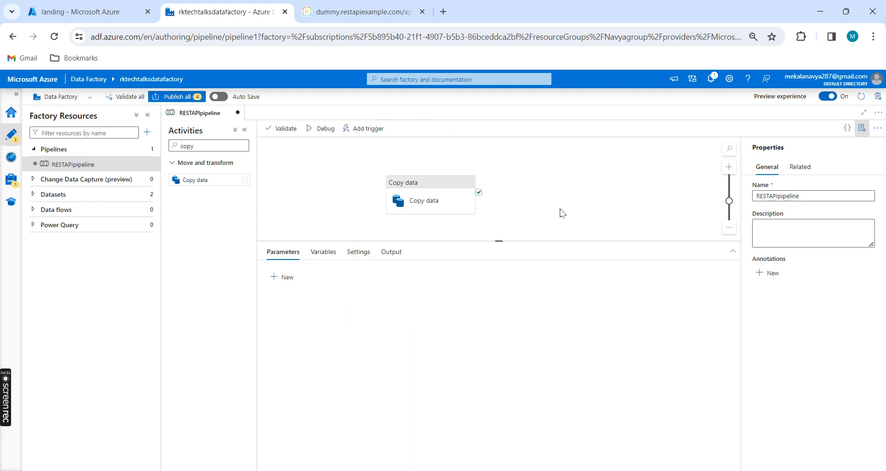
pyautogui.click(431, 194)
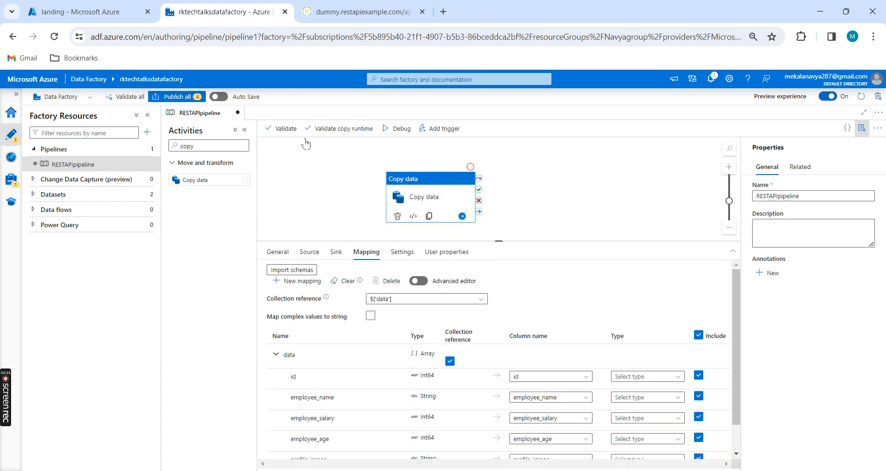
pyautogui.click(400, 128)
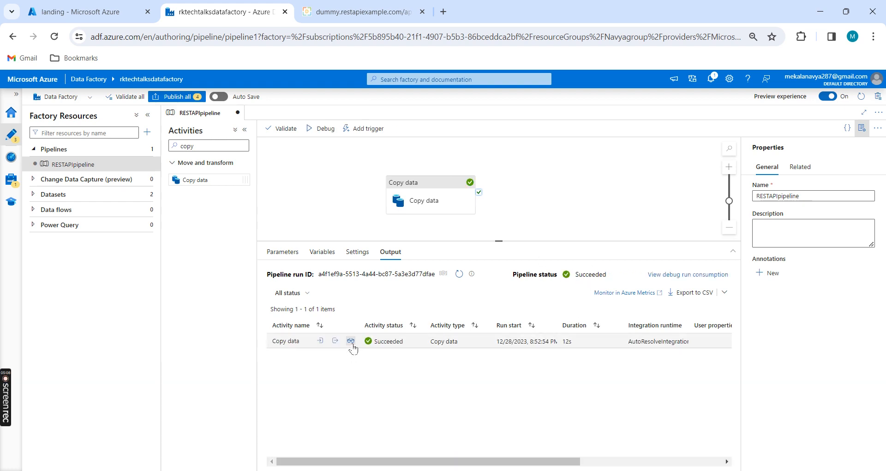
pyautogui.click(351, 341)
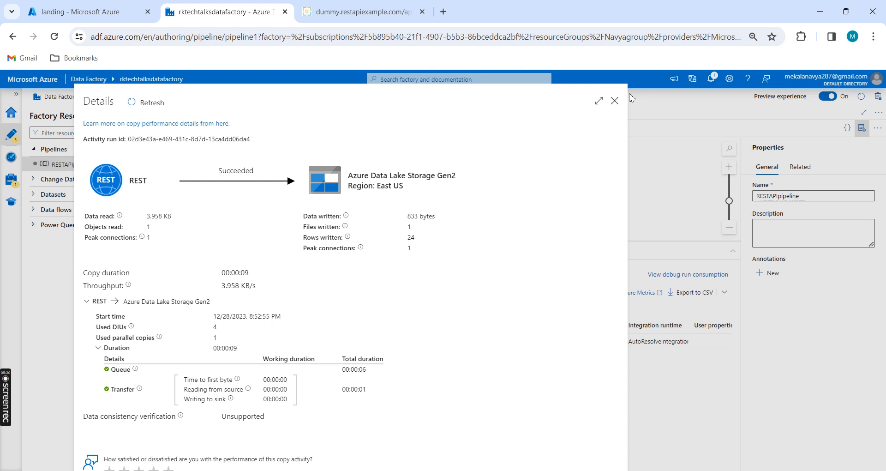
pyautogui.click(614, 100)
# Switch to the landing container in the Azure portal, refresh its listing, and open the copied data file's contents.
pyautogui.click(92, 11)
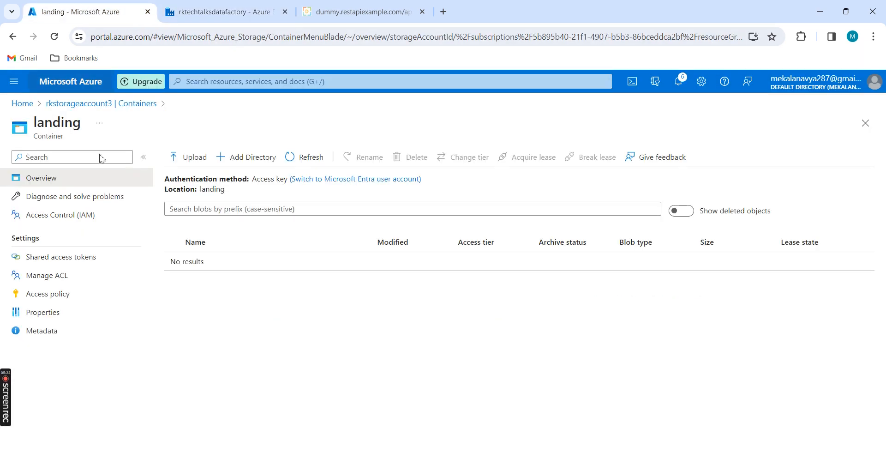
pyautogui.click(308, 159)
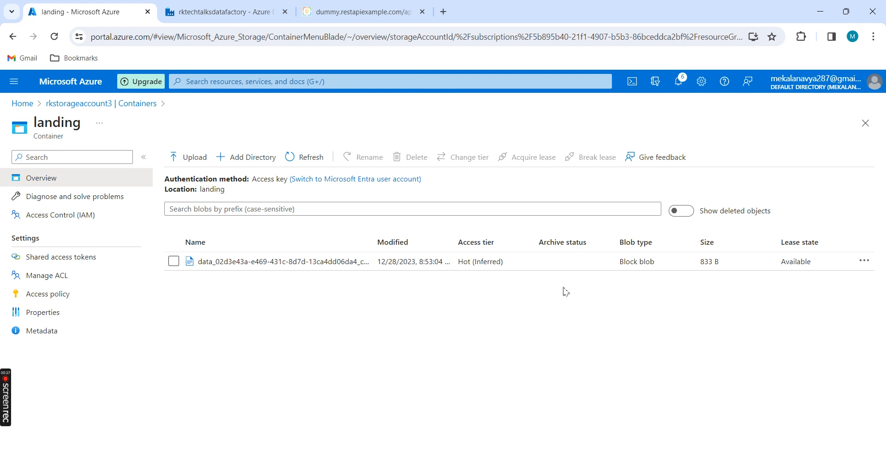
pyautogui.click(277, 262)
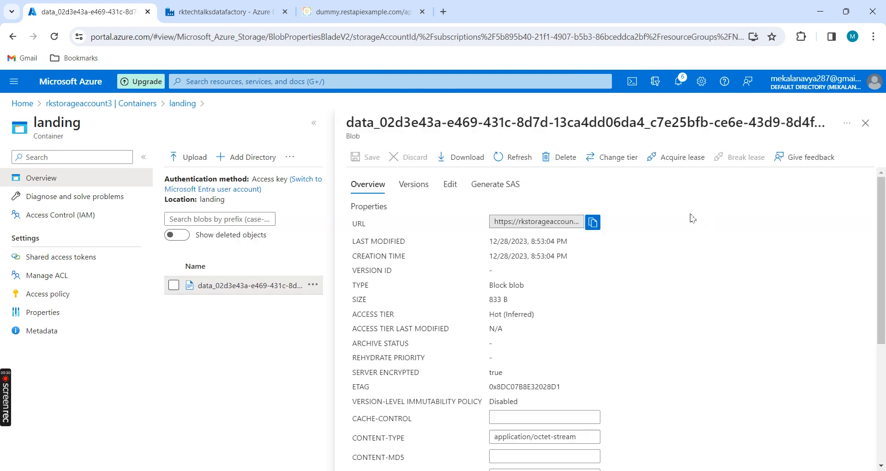
pyautogui.click(452, 186)
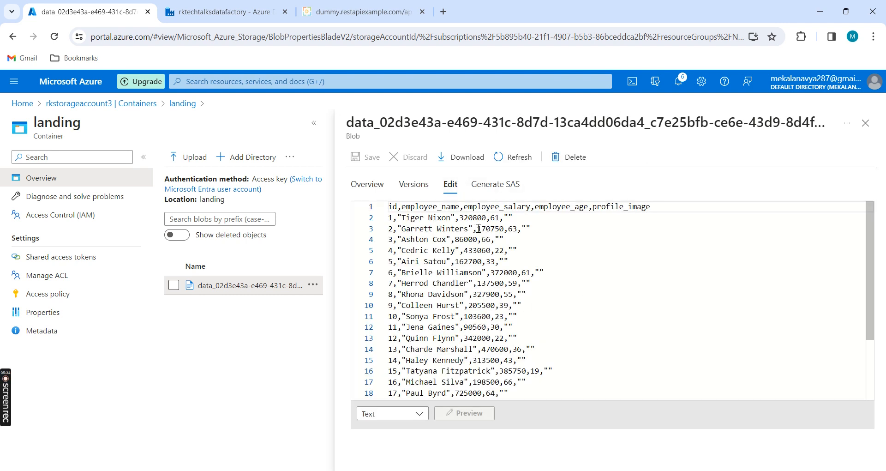
# Examine the file's header row, comma delimiters and employee records to check the copied output.
pyautogui.moveTo(664, 208); pyautogui.dragTo(388, 207)
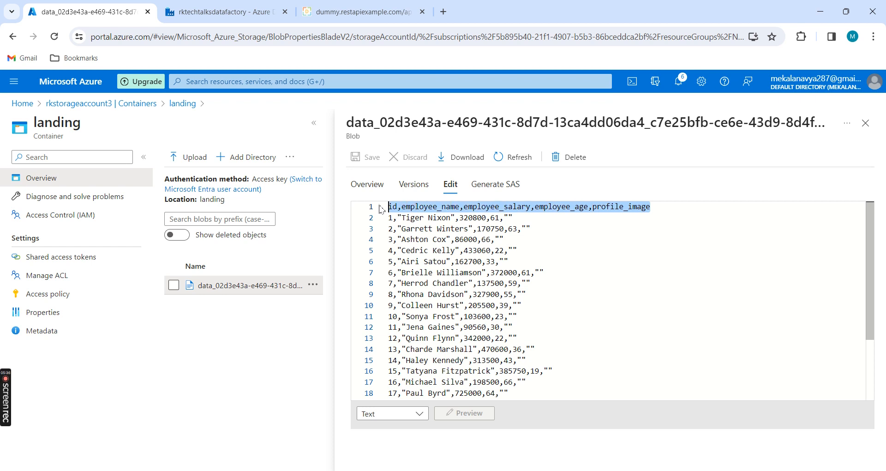
pyautogui.click(598, 239)
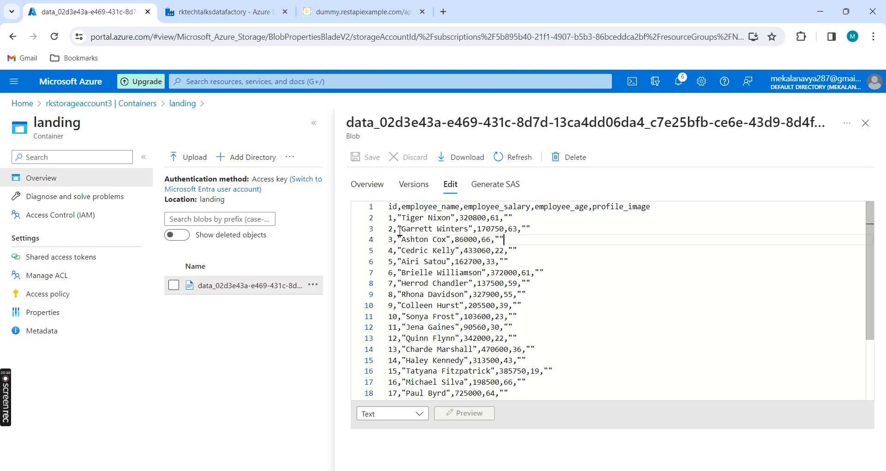
pyautogui.moveTo(392, 219); pyautogui.dragTo(508, 185)
pyautogui.click(537, 238)
pyautogui.click(395, 218)
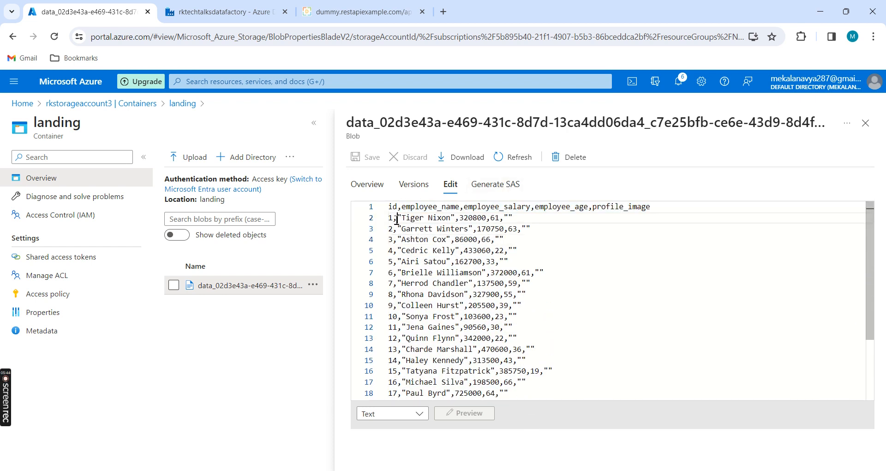
pyautogui.click(457, 219)
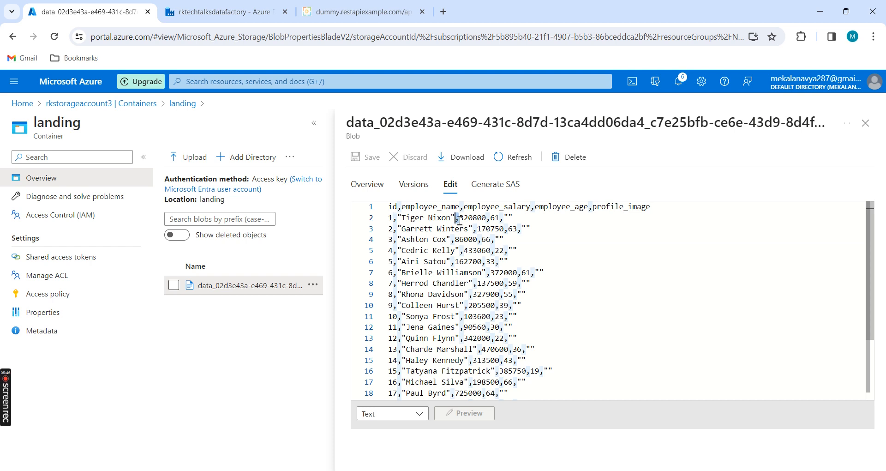
pyautogui.click(490, 224)
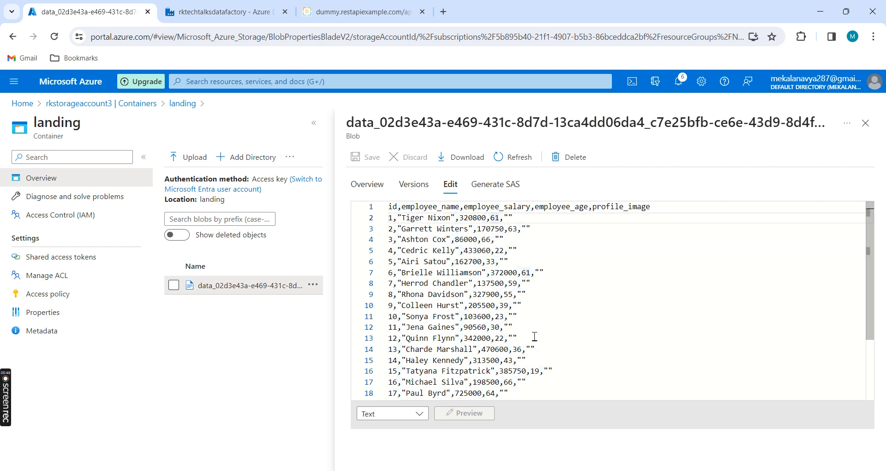
pyautogui.scroll(-2, 535, 344)
pyautogui.scroll(2, 540, 353)
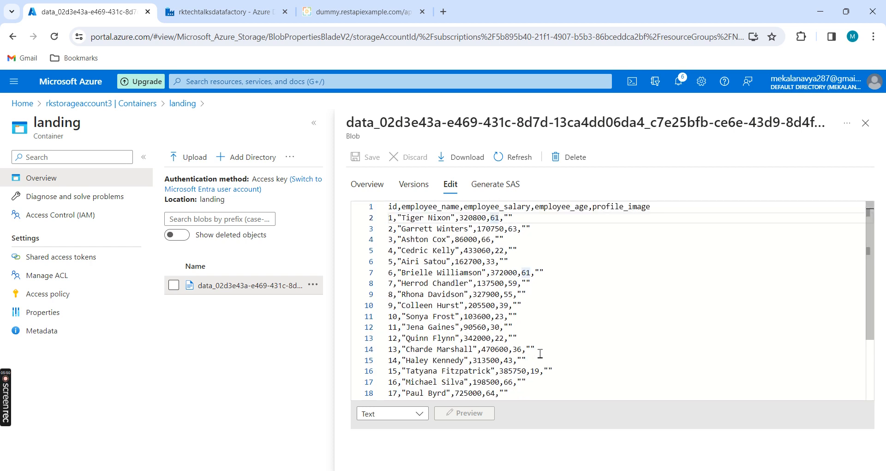